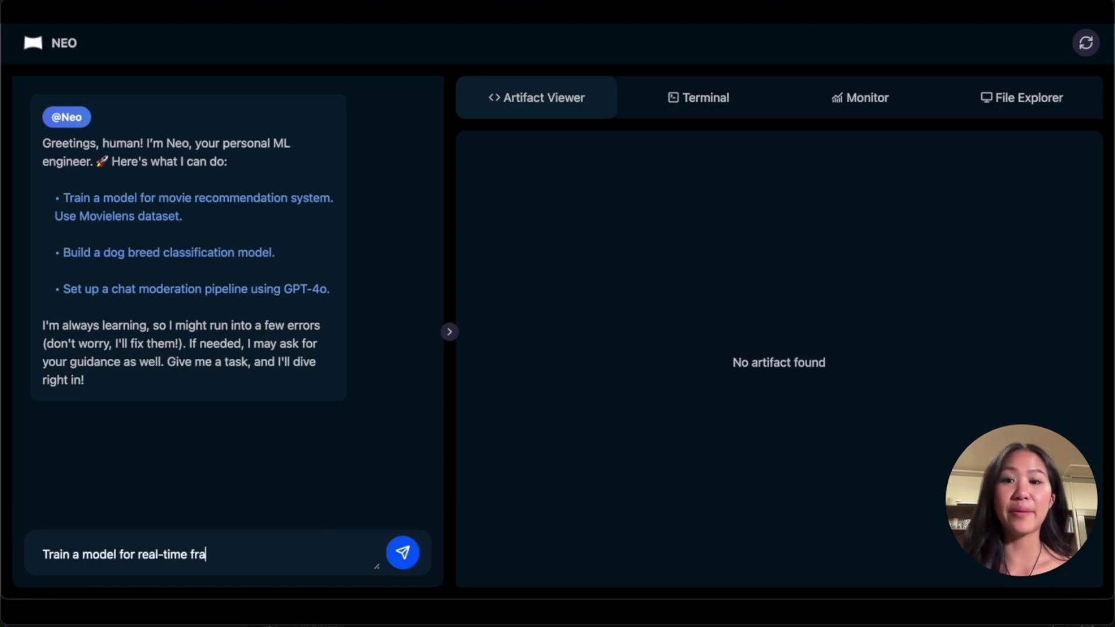
type("spicious patterns. User ")
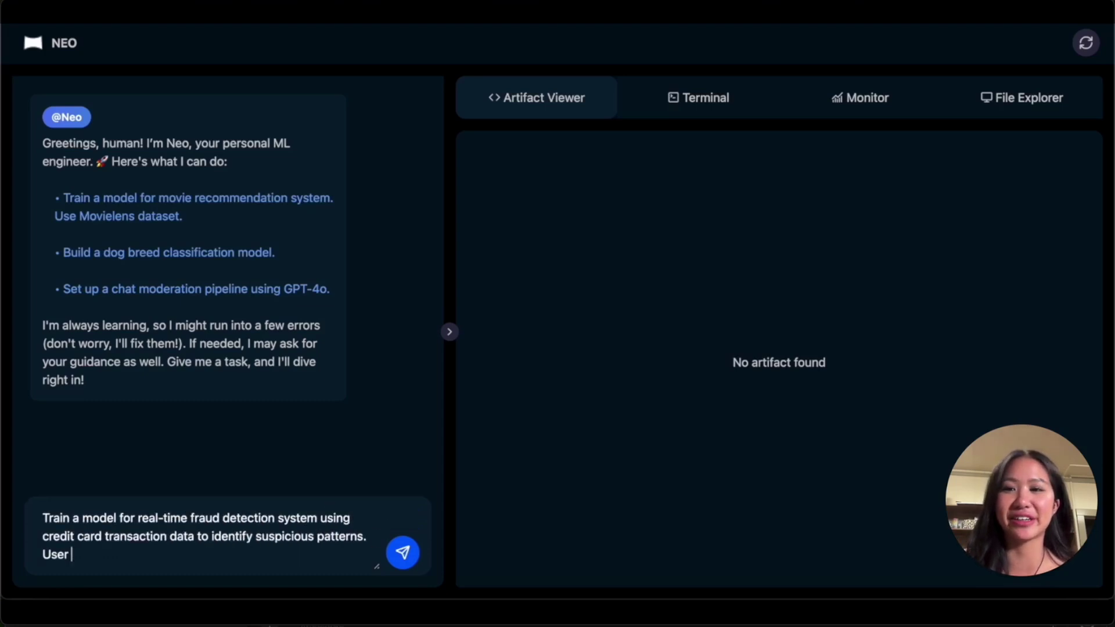
type(" that kaggle CLI is already installed and is ready to use.")
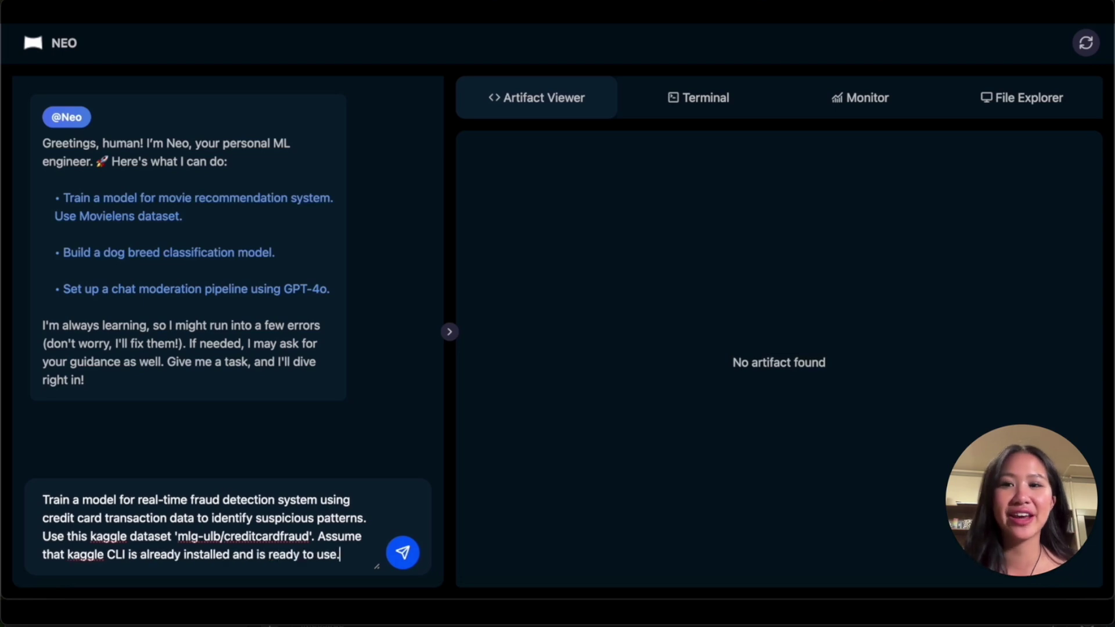
- Send the Kaggle creditcardfraud training task and view the dataset download script
key("Return")
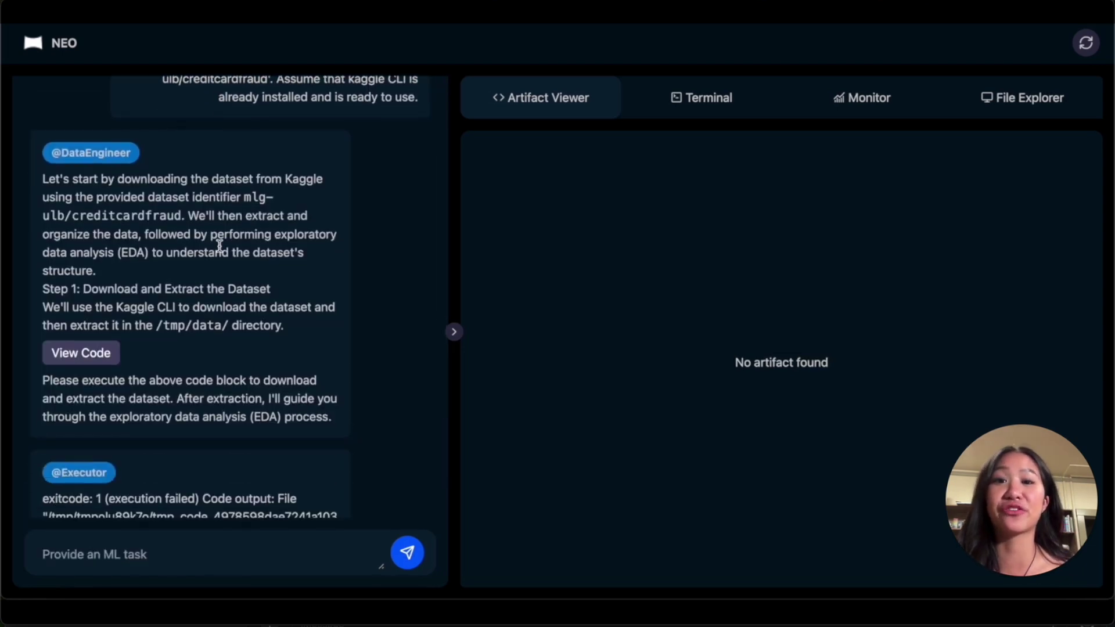
left_click(97, 359)
scroll(299, 446, "down", 3)
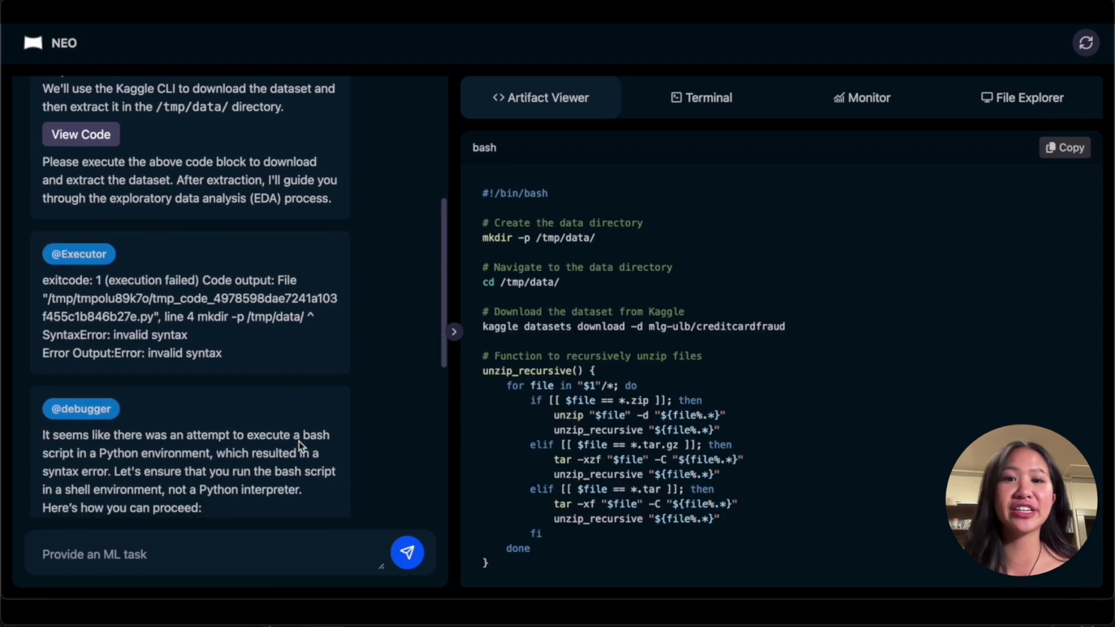
scroll(298, 447, "down", 3)
scroll(298, 446, "down", 1)
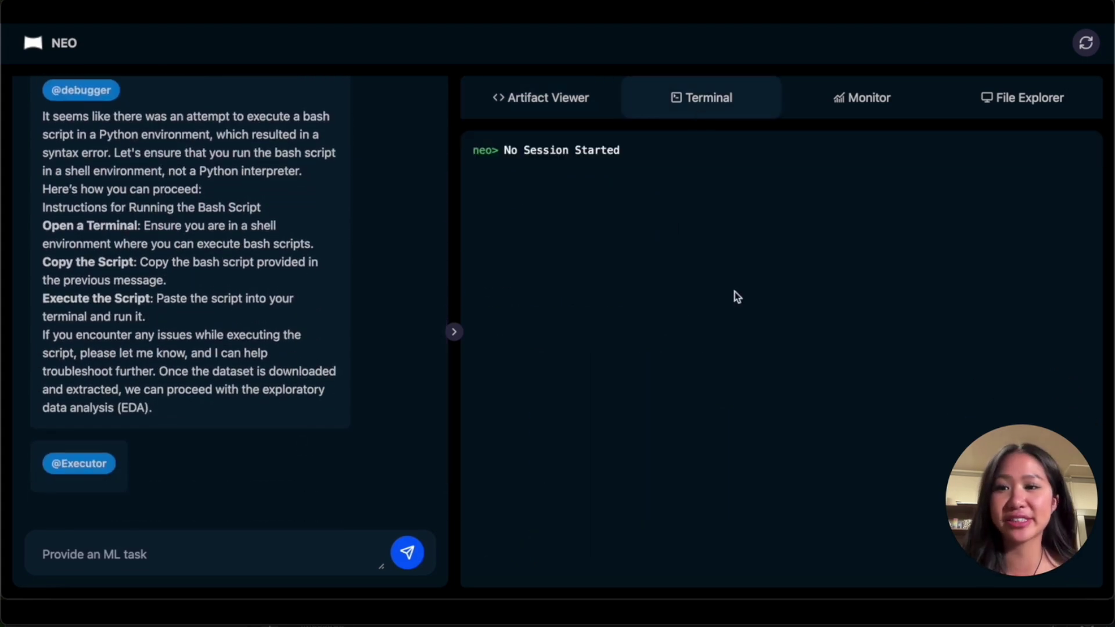
- View the exploratory data analysis code and its terminal output
left_click(93, 340)
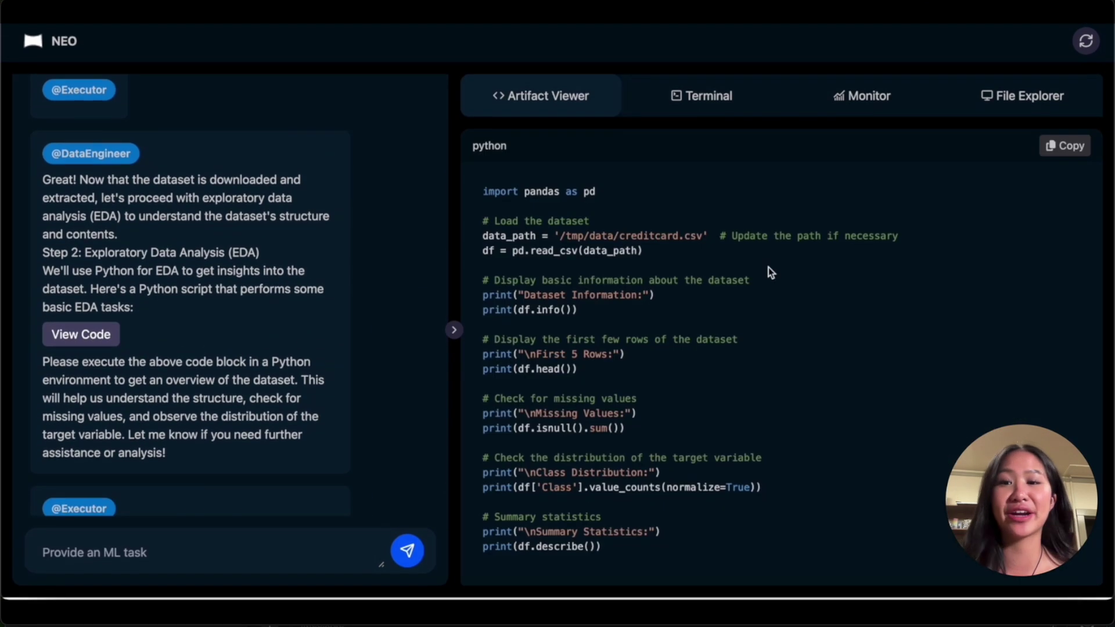
scroll(262, 340, "down", 5)
scroll(142, 258, "down", 3)
scroll(141, 258, "down", 5)
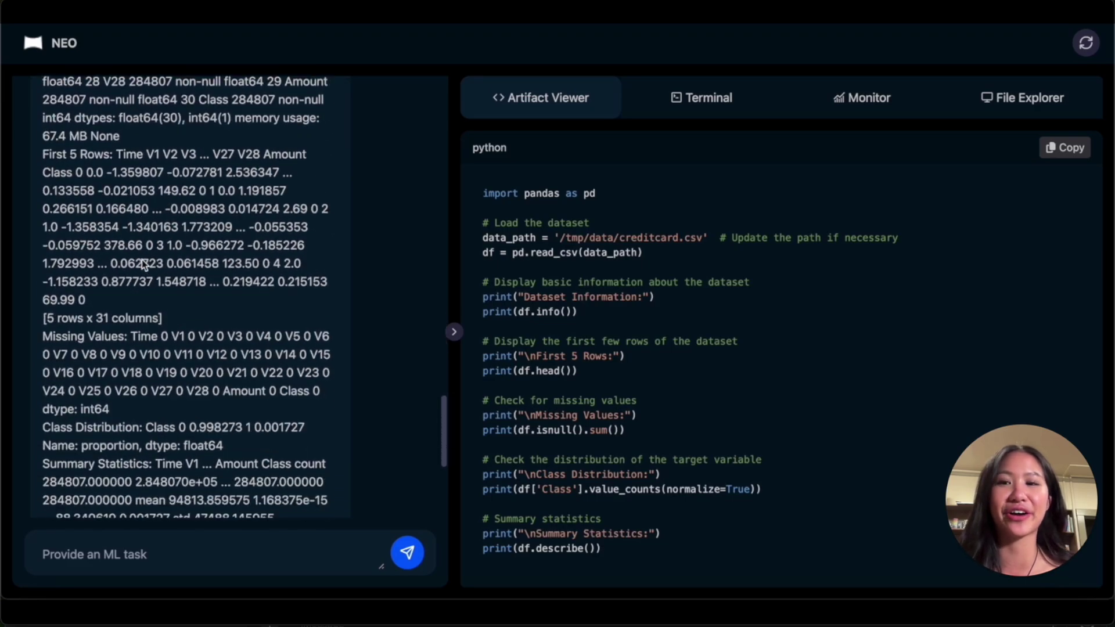
scroll(142, 259, "down", 3)
left_click(701, 97)
scroll(711, 332, "down", 5)
scroll(712, 332, "down", 5)
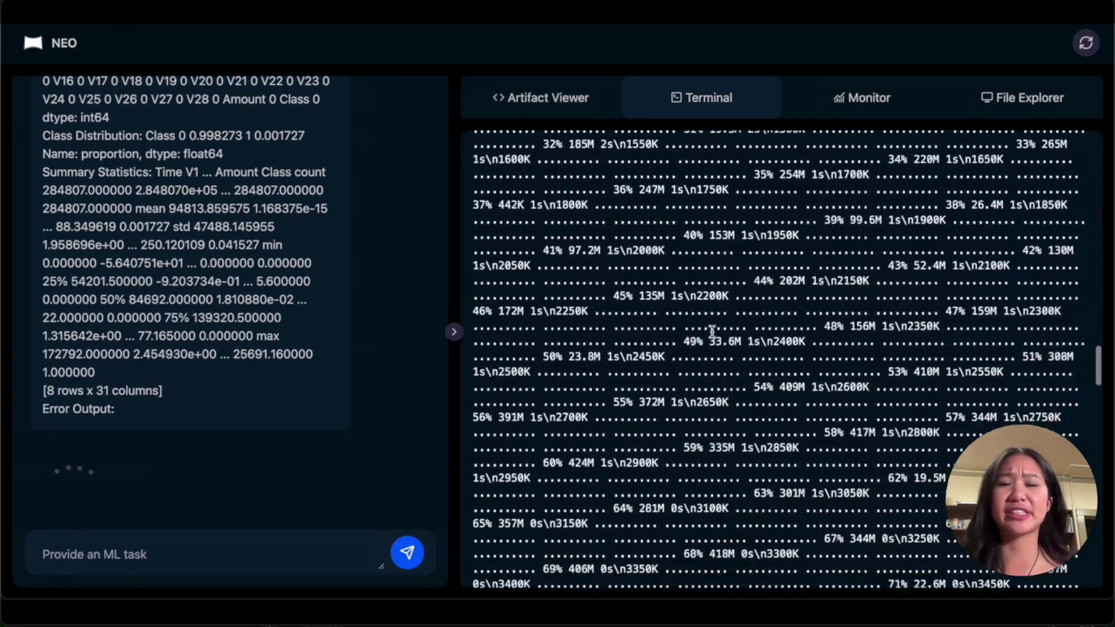
scroll(712, 332, "down", 10)
scroll(712, 331, "up", 5)
scroll(712, 330, "down", 5)
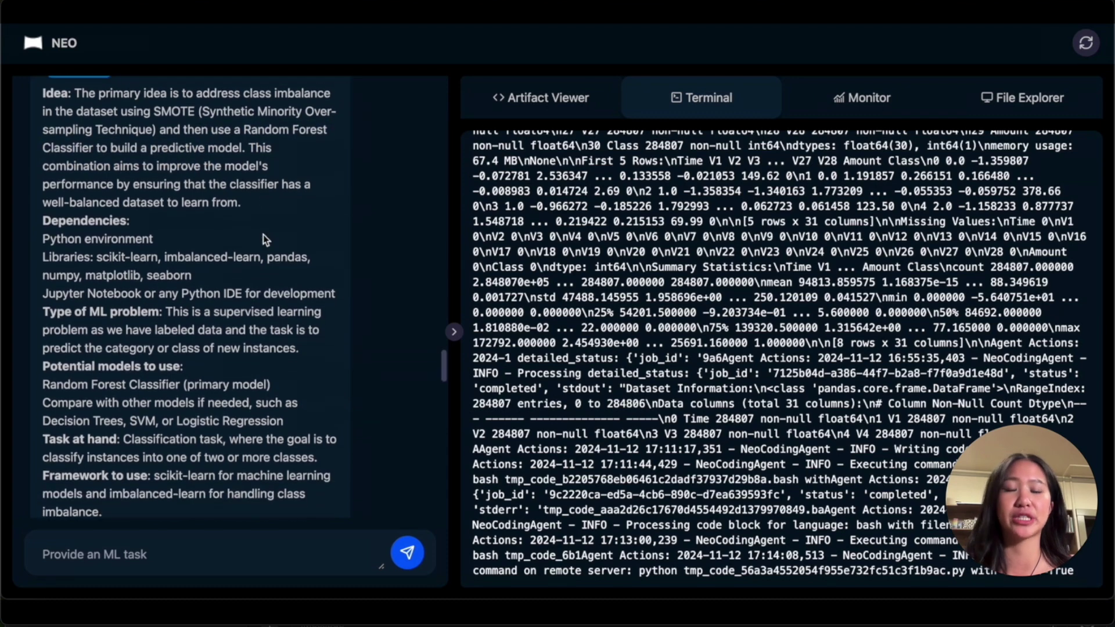
scroll(264, 235, "down", 1)
scroll(264, 234, "down", 2)
scroll(263, 234, "down", 3)
scroll(262, 234, "down", 2)
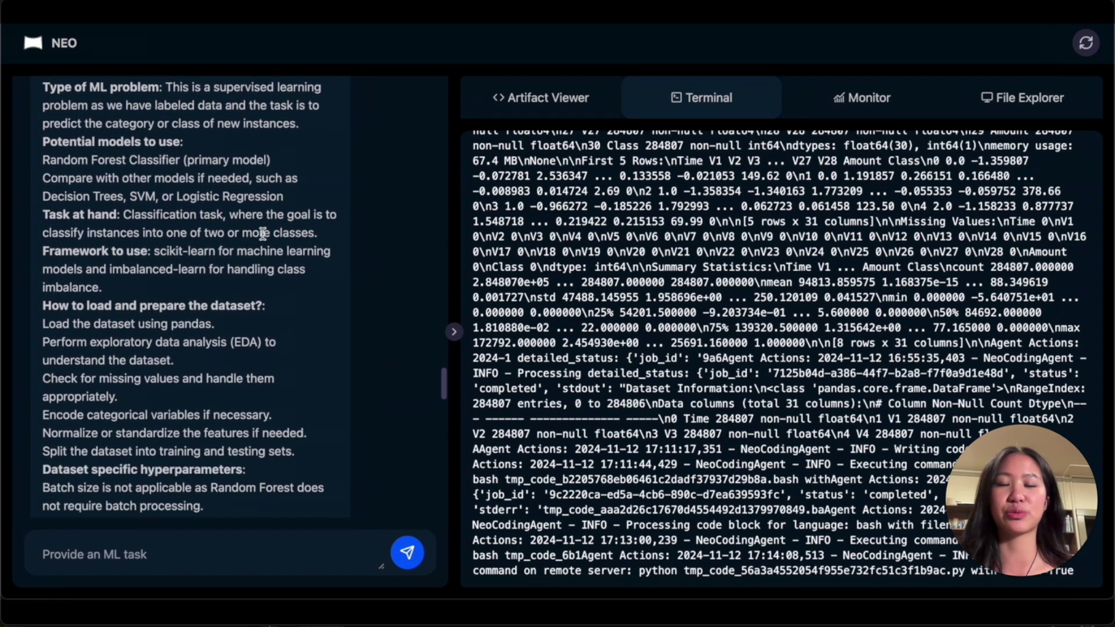
scroll(263, 234, "down", 3)
scroll(262, 234, "down", 2)
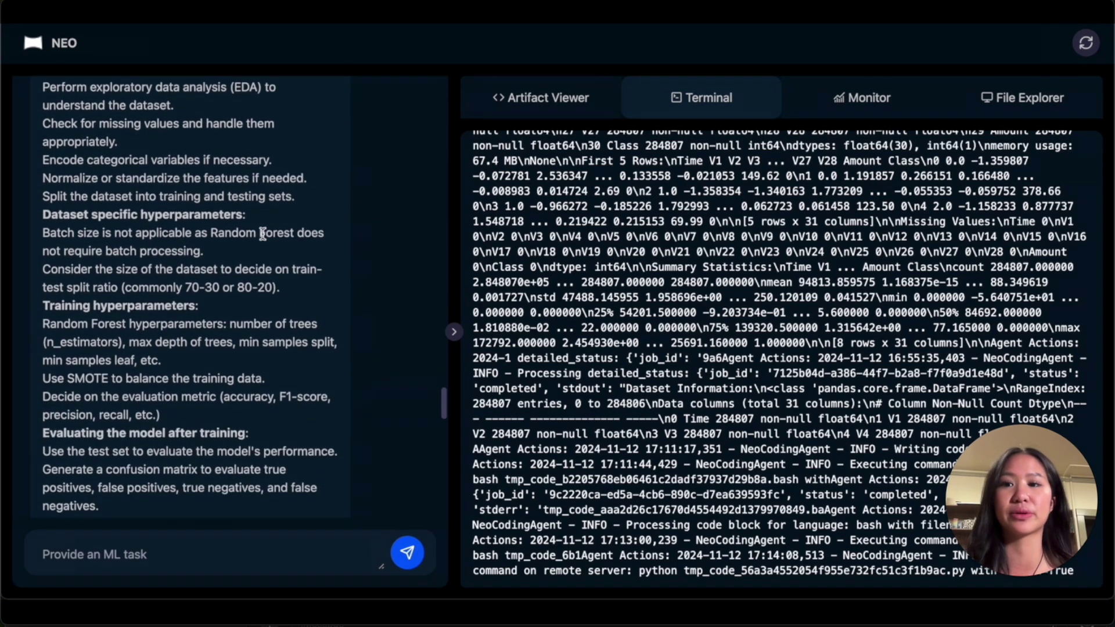
scroll(262, 234, "down", 2)
scroll(263, 235, "down", 2)
scroll(263, 235, "down", 2)
scroll(263, 234, "down", 2)
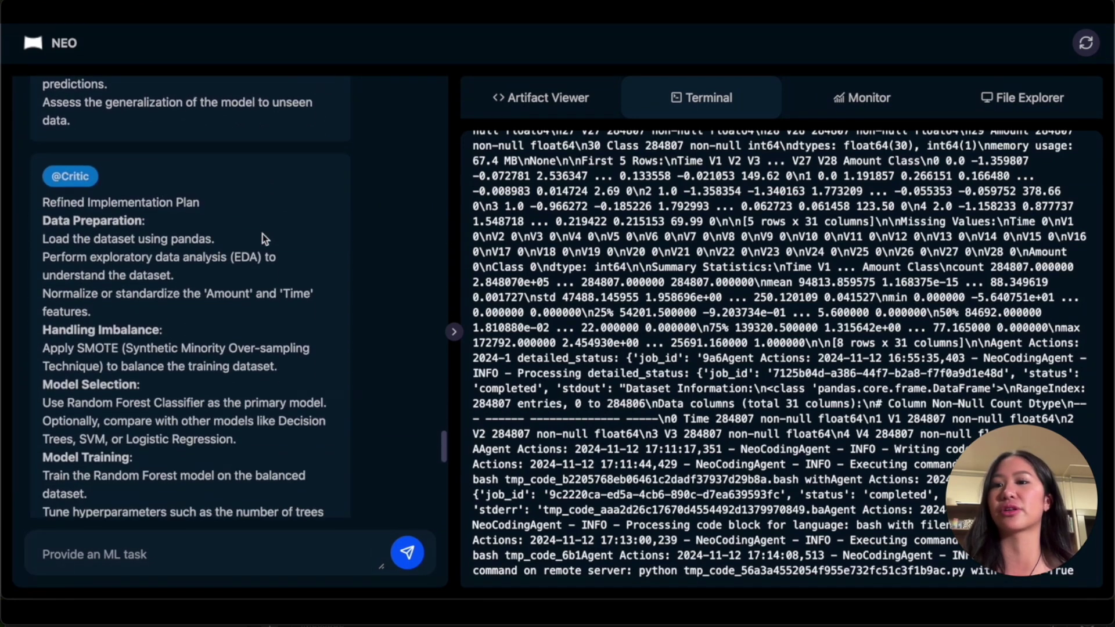
scroll(347, 275, "down", 1)
scroll(347, 279, "down", 1)
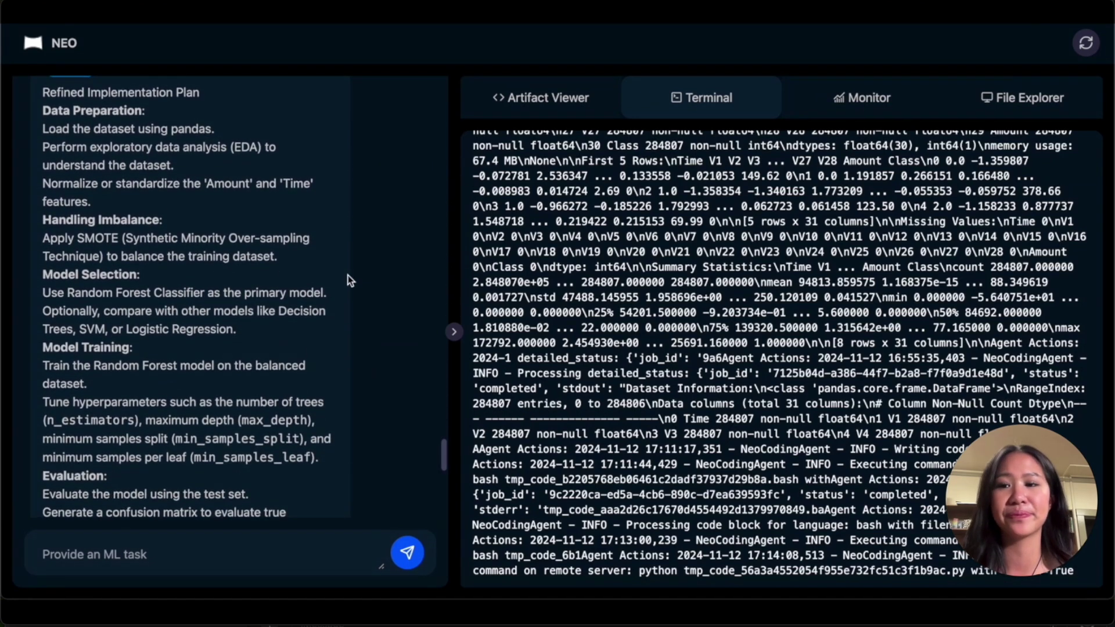
scroll(348, 275, "down", 1)
scroll(348, 276, "down", 2)
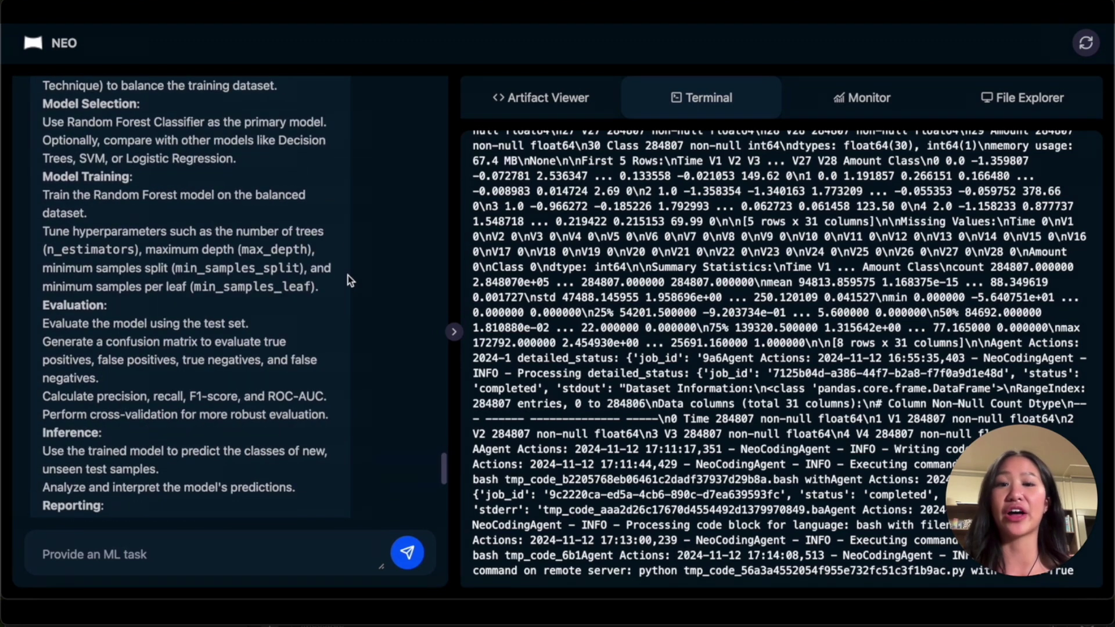
scroll(347, 275, "down", 1)
scroll(348, 276, "down", 2)
scroll(348, 275, "down", 2)
scroll(347, 275, "down", 1)
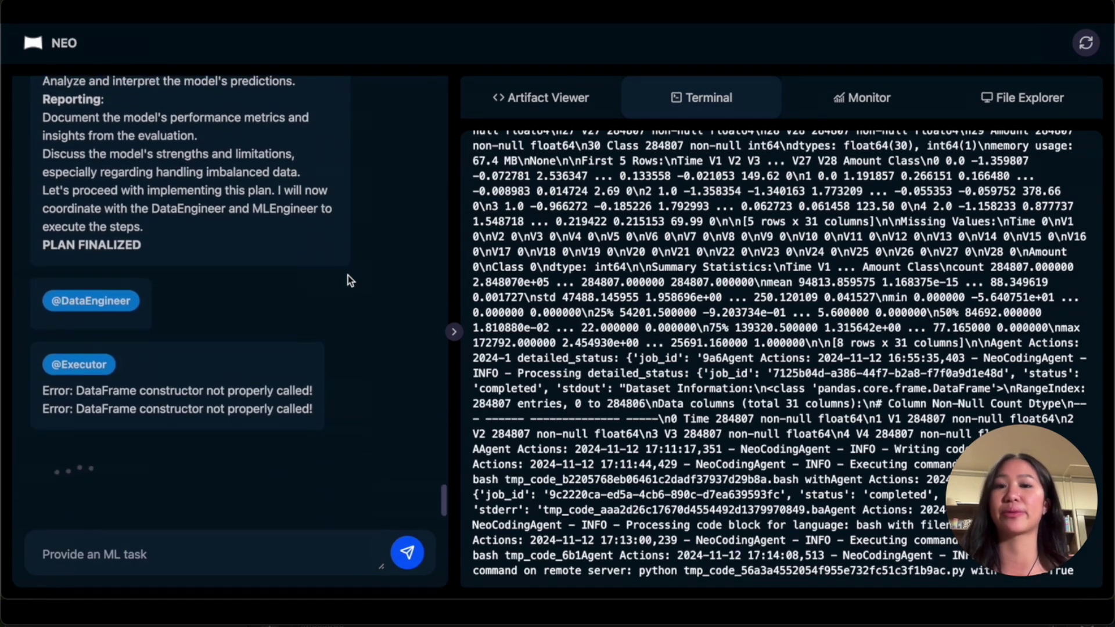
scroll(348, 275, "down", 3)
- Bring up the SMOTE plus Random Forest training script in the Artifact Viewer
left_click(103, 328)
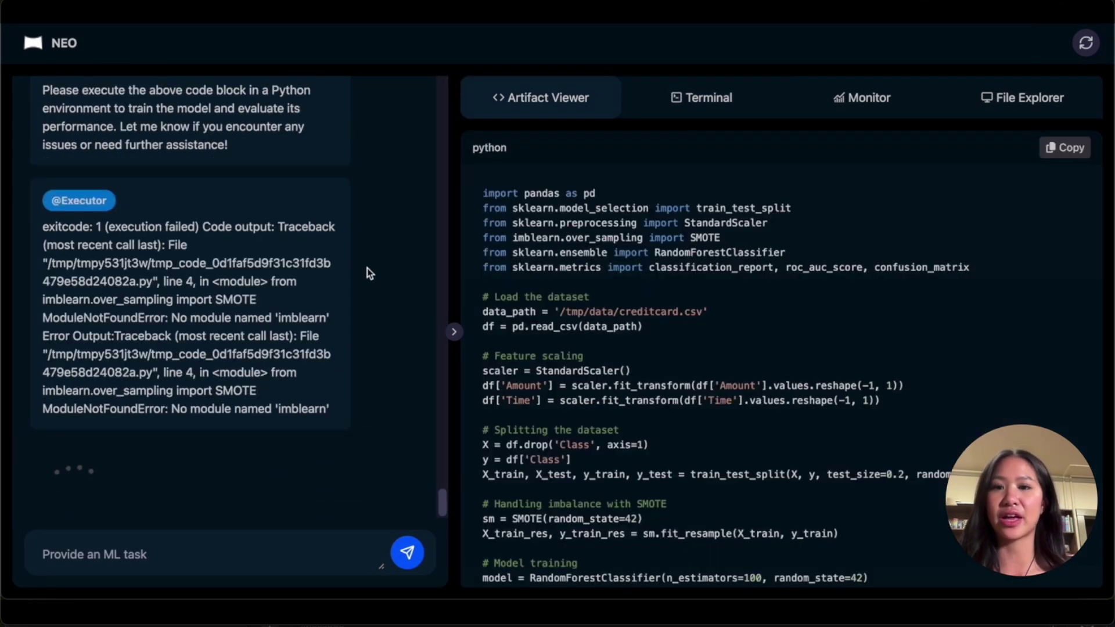
scroll(370, 273, "up", 4)
scroll(370, 273, "up", 1)
- View the imbalanced-learn pip install snippet and the rerun's terminal logs
double_click(174, 252)
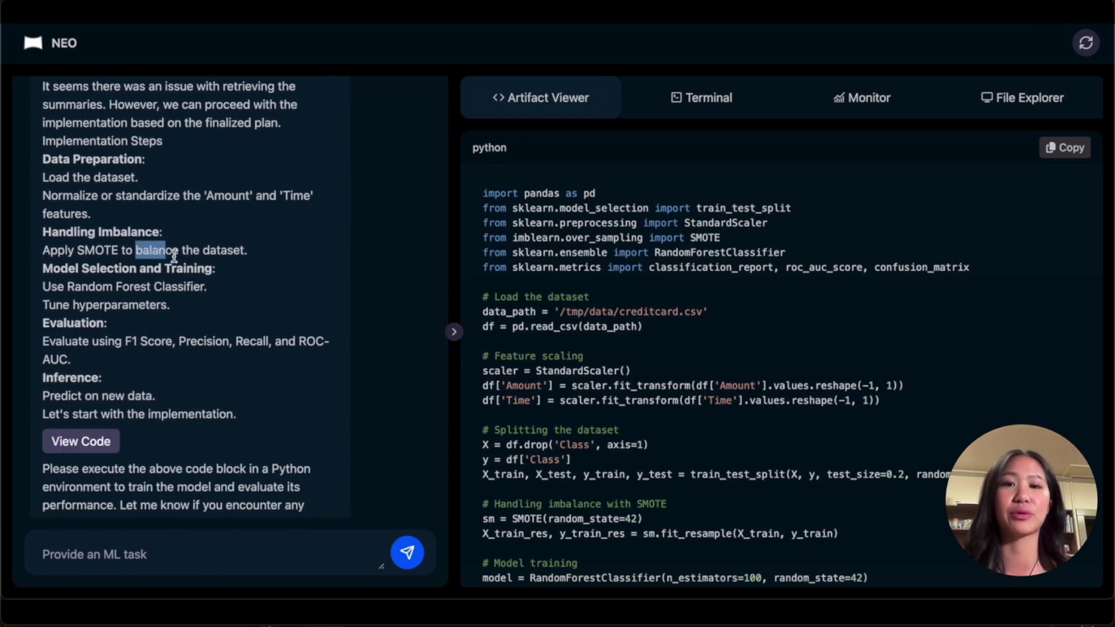
scroll(170, 339, "down", 1)
scroll(411, 340, "down", 2)
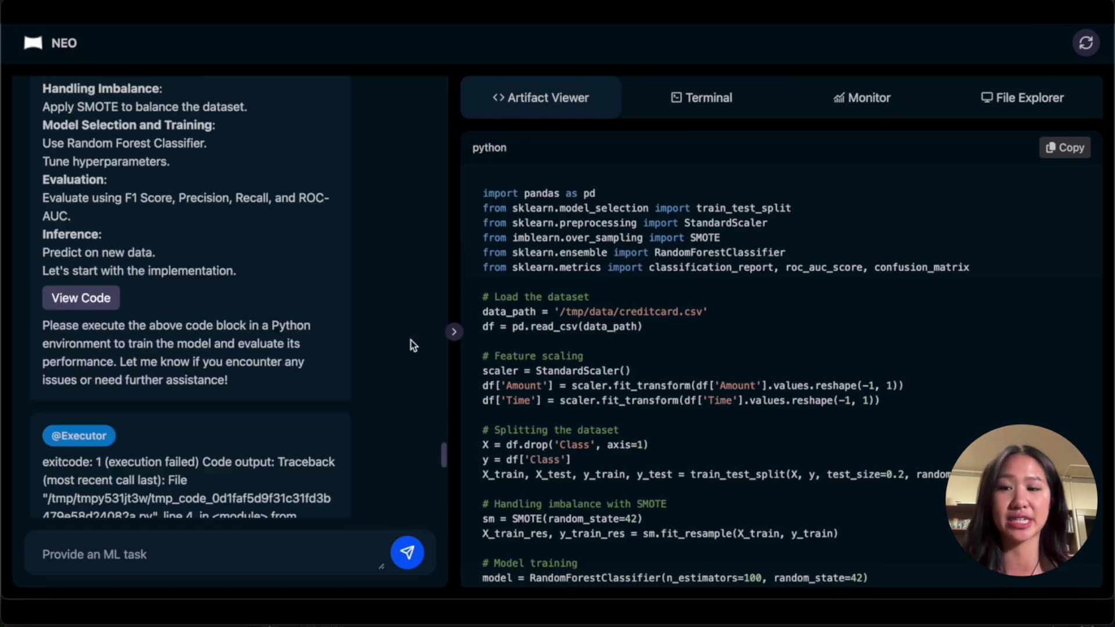
scroll(410, 340, "down", 4)
scroll(344, 307, "down", 4)
left_click(80, 263)
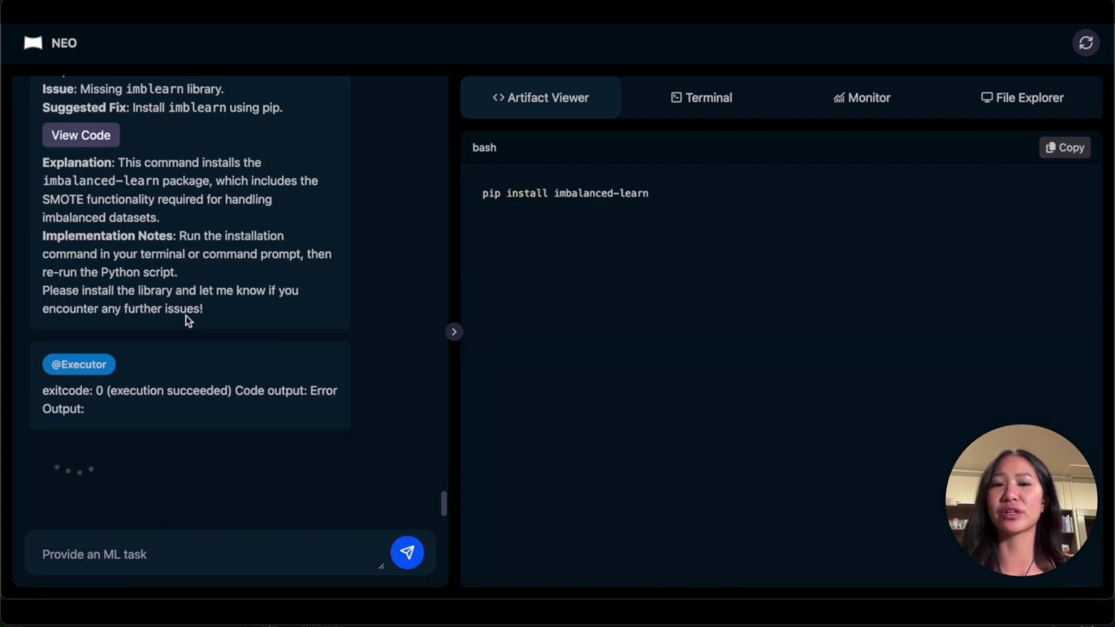
left_click(687, 109)
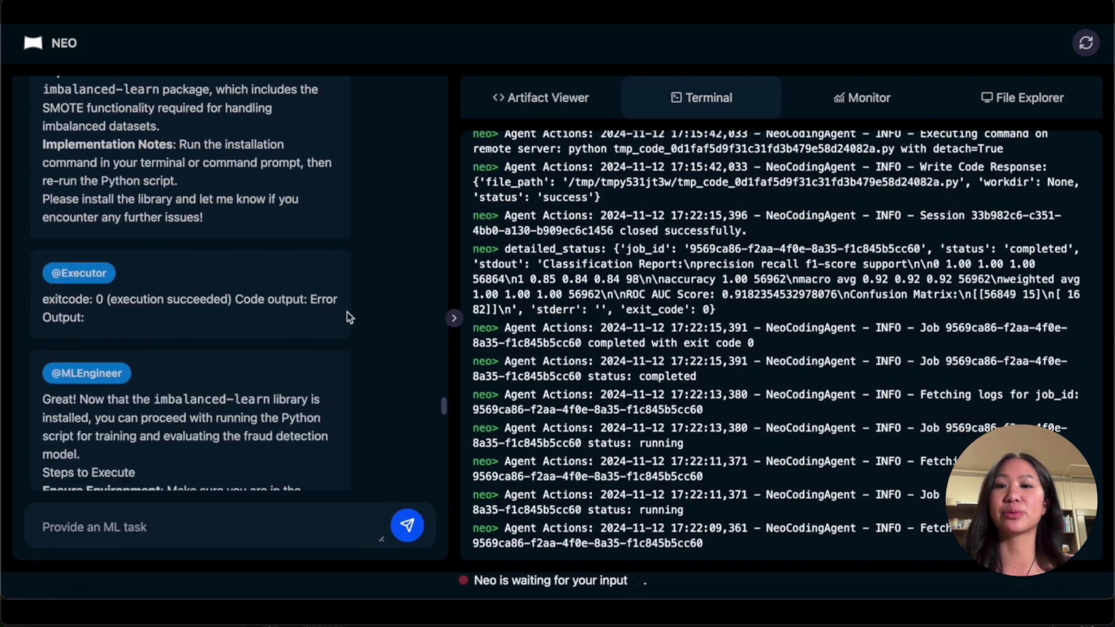
scroll(347, 317, "down", 2)
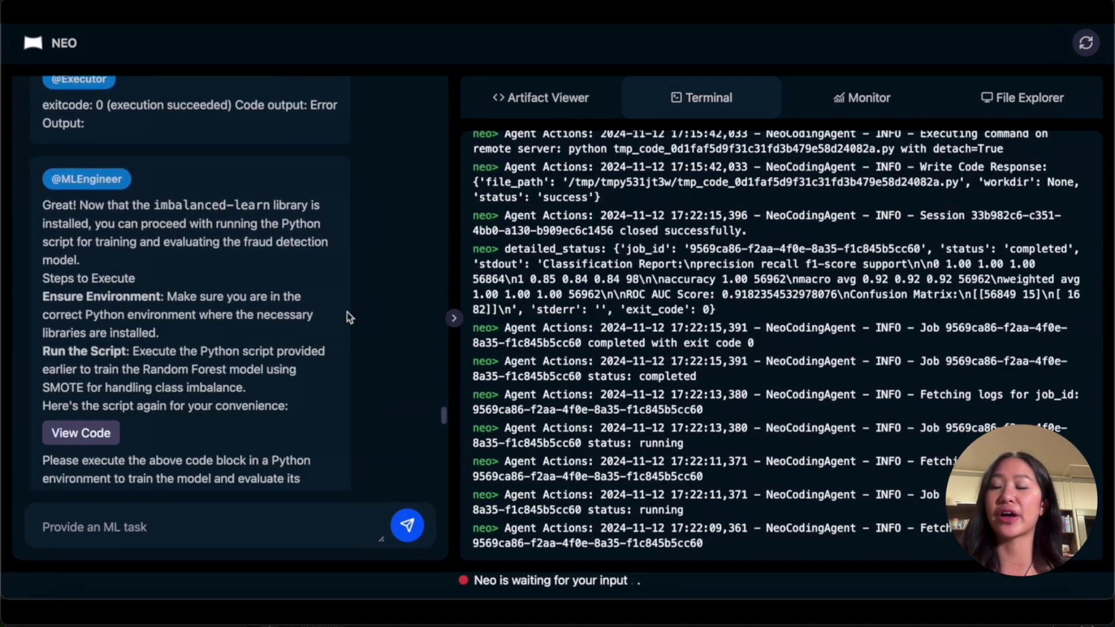
scroll(346, 317, "down", 2)
scroll(347, 317, "down", 2)
scroll(347, 318, "down", 3)
scroll(346, 318, "down", 3)
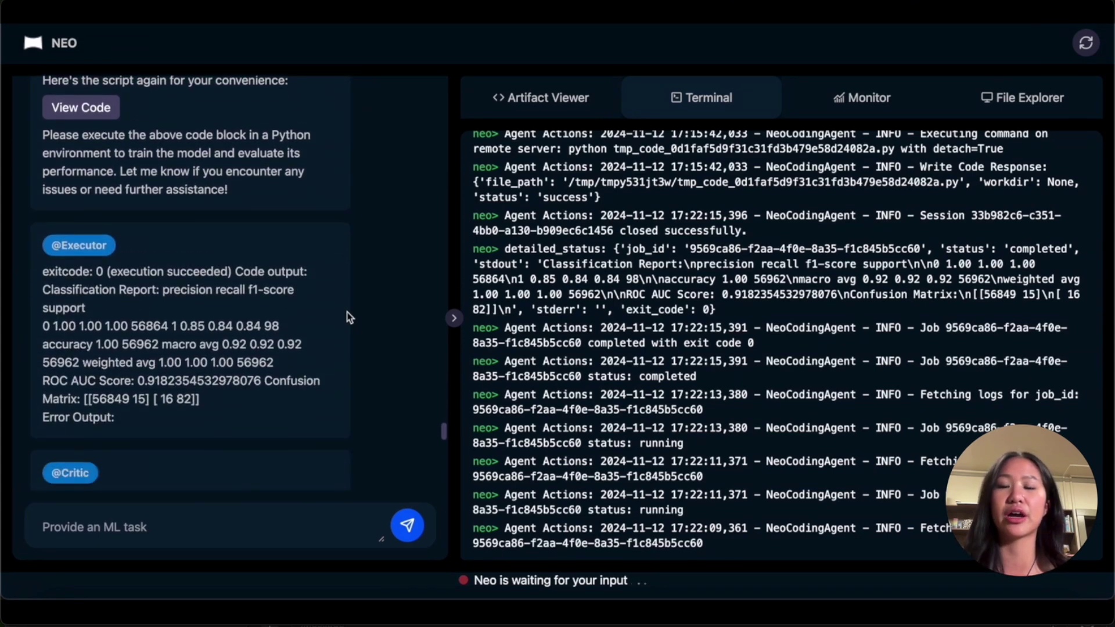
scroll(347, 317, "down", 3)
scroll(347, 318, "down", 3)
scroll(346, 317, "down", 2)
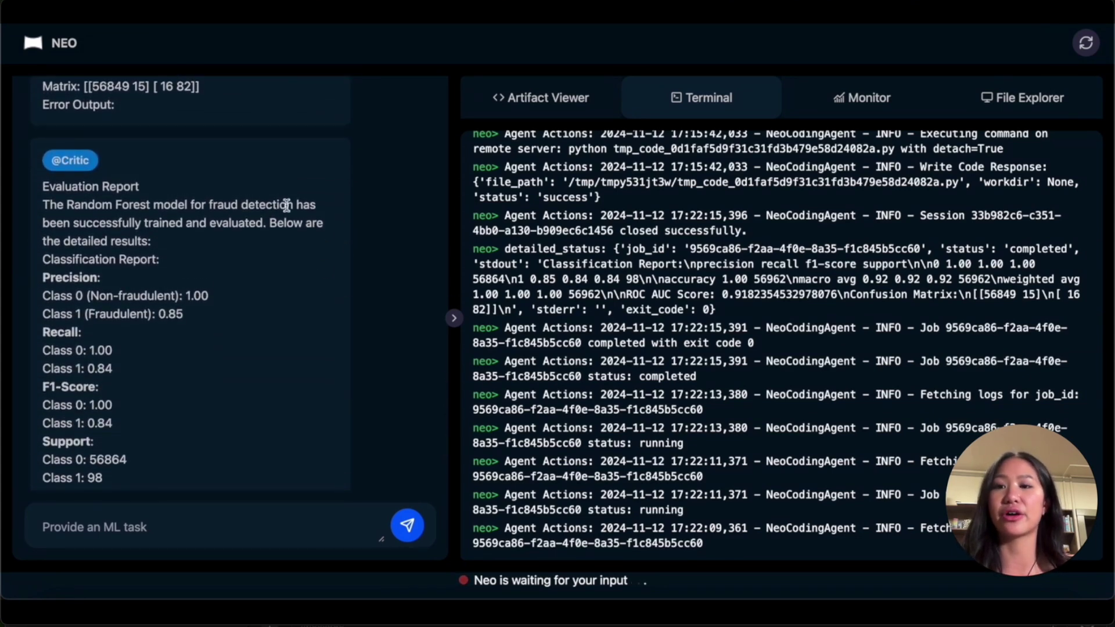
- Read the evaluation report down to EVALUATION COMPLETE, showing ROC AUC 0.9182
left_click(302, 222)
scroll(344, 243, "down", 1)
scroll(344, 243, "down", 4)
scroll(344, 243, "down", 2)
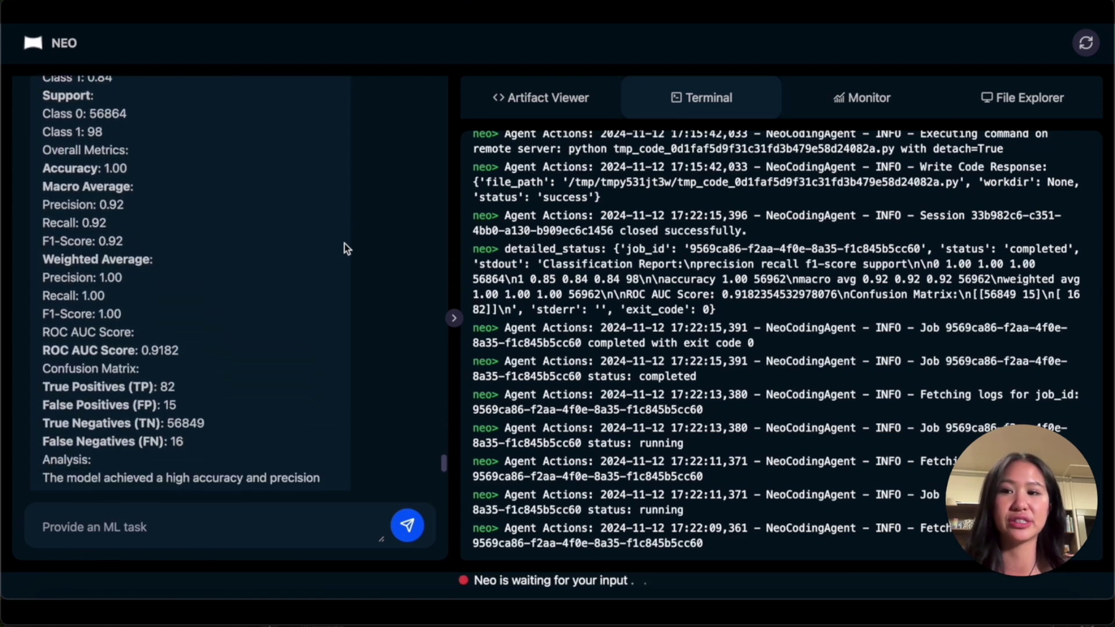
scroll(344, 244, "down", 2)
scroll(343, 243, "down", 4)
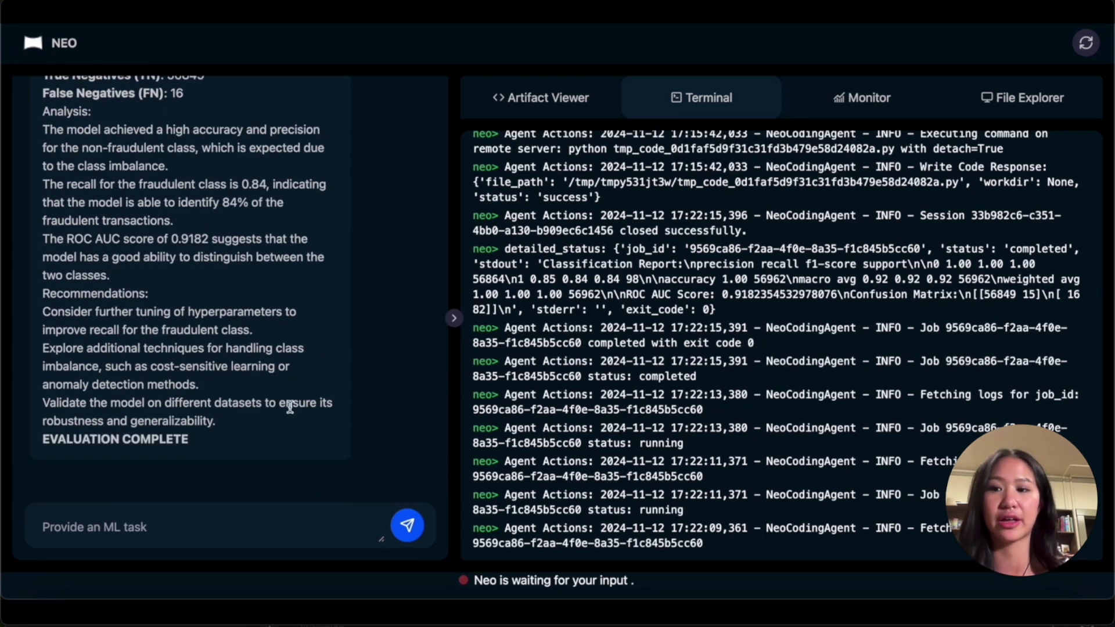